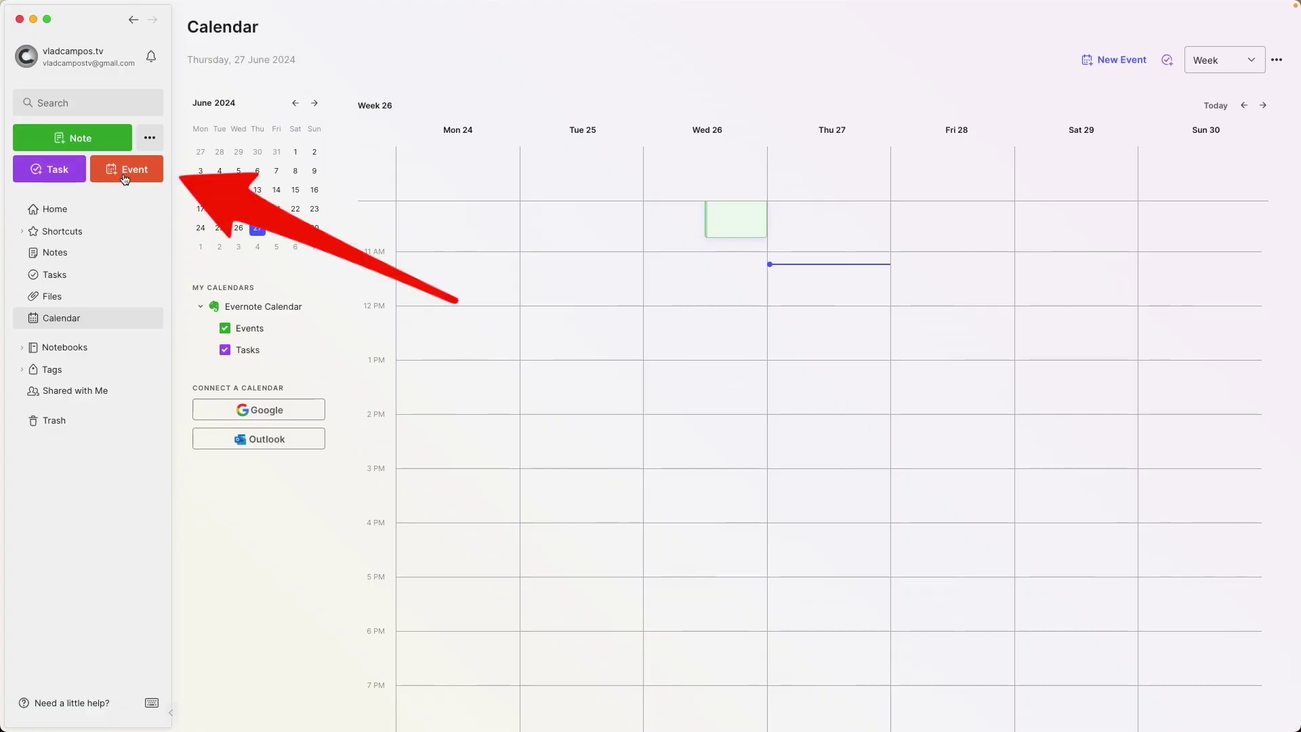
Create an untitled Thursday 27 June event, 12:00–13:00, in the Events calendar, and add its meeting note.
{"action": "left_click", "coordinate": [1117, 65]}
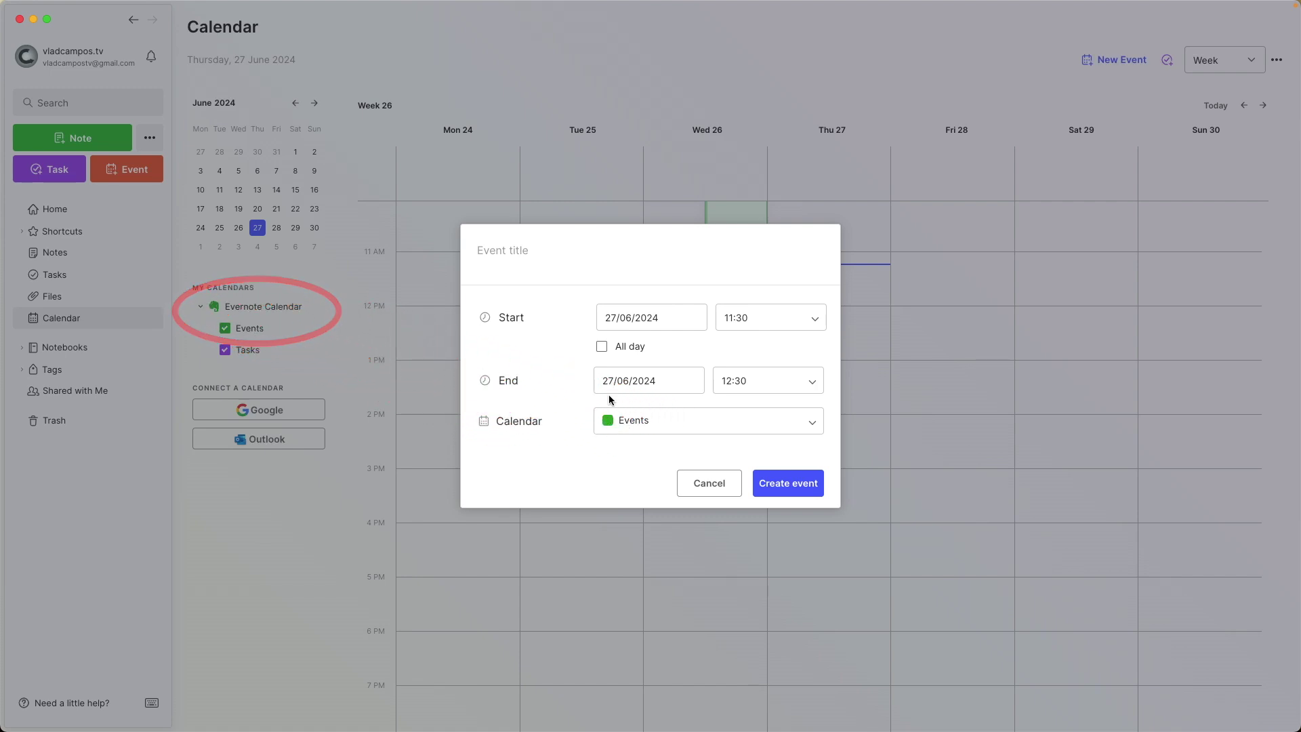
{"action": "left_click", "coordinate": [659, 421]}
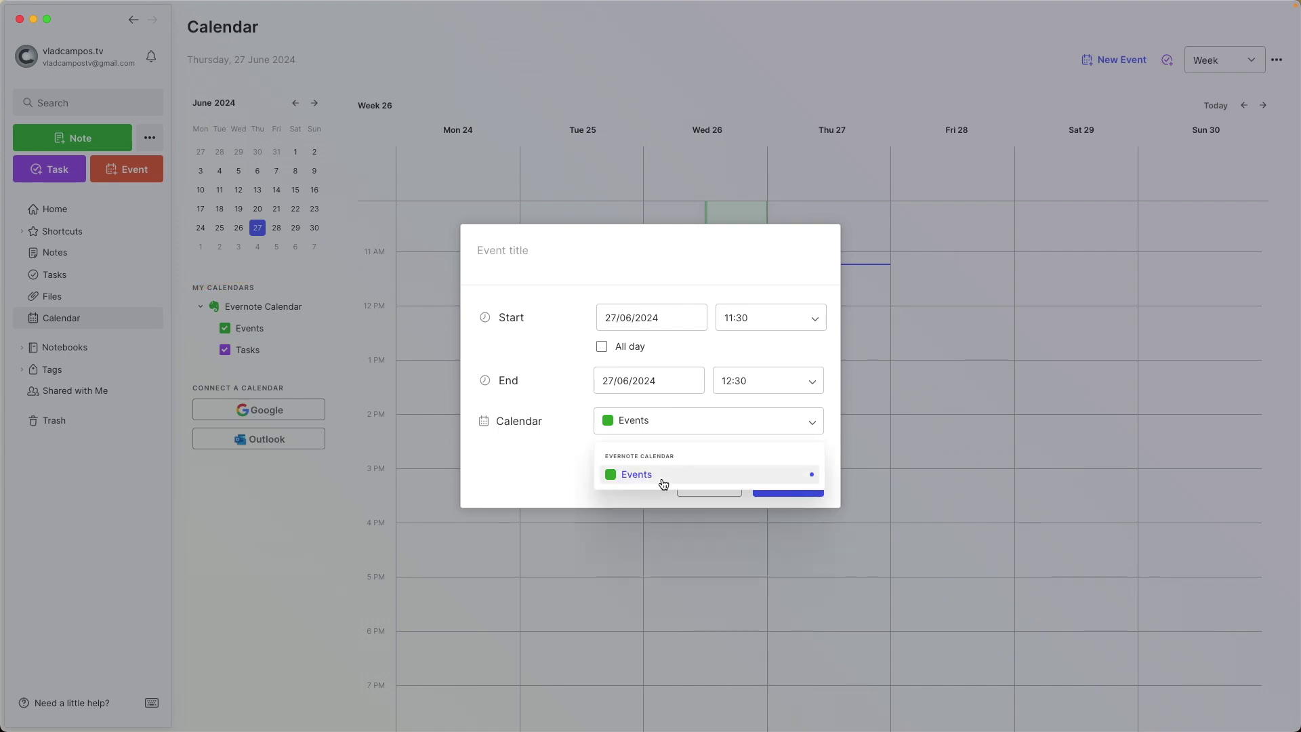
{"action": "left_click", "coordinate": [514, 468]}
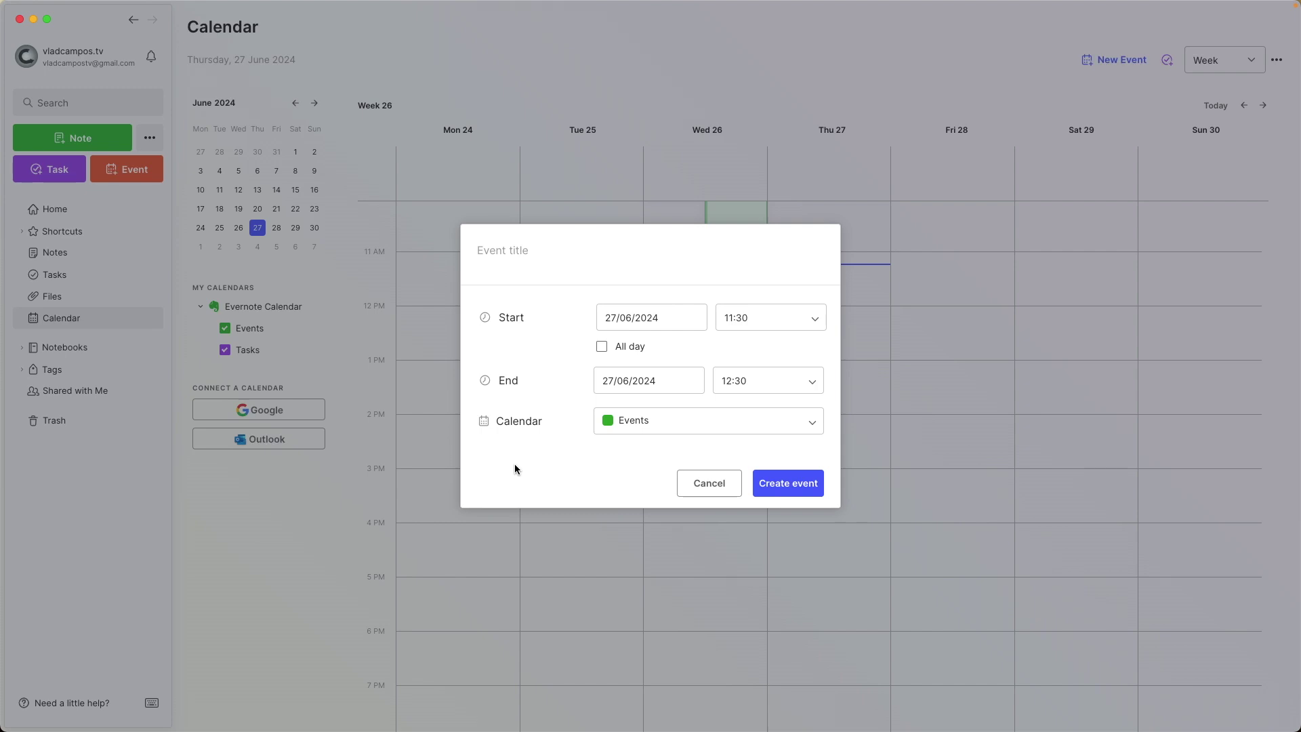
{"action": "left_click", "coordinate": [757, 328]}
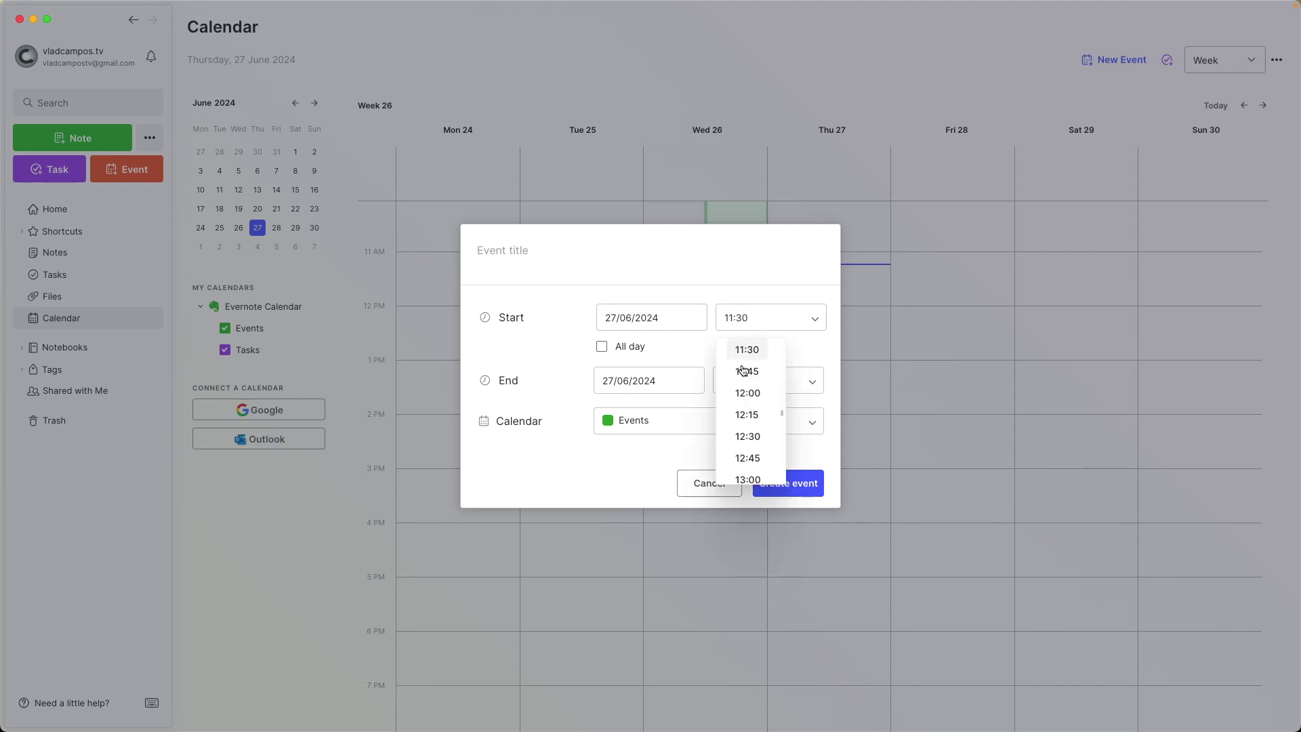
{"action": "left_click", "coordinate": [738, 393]}
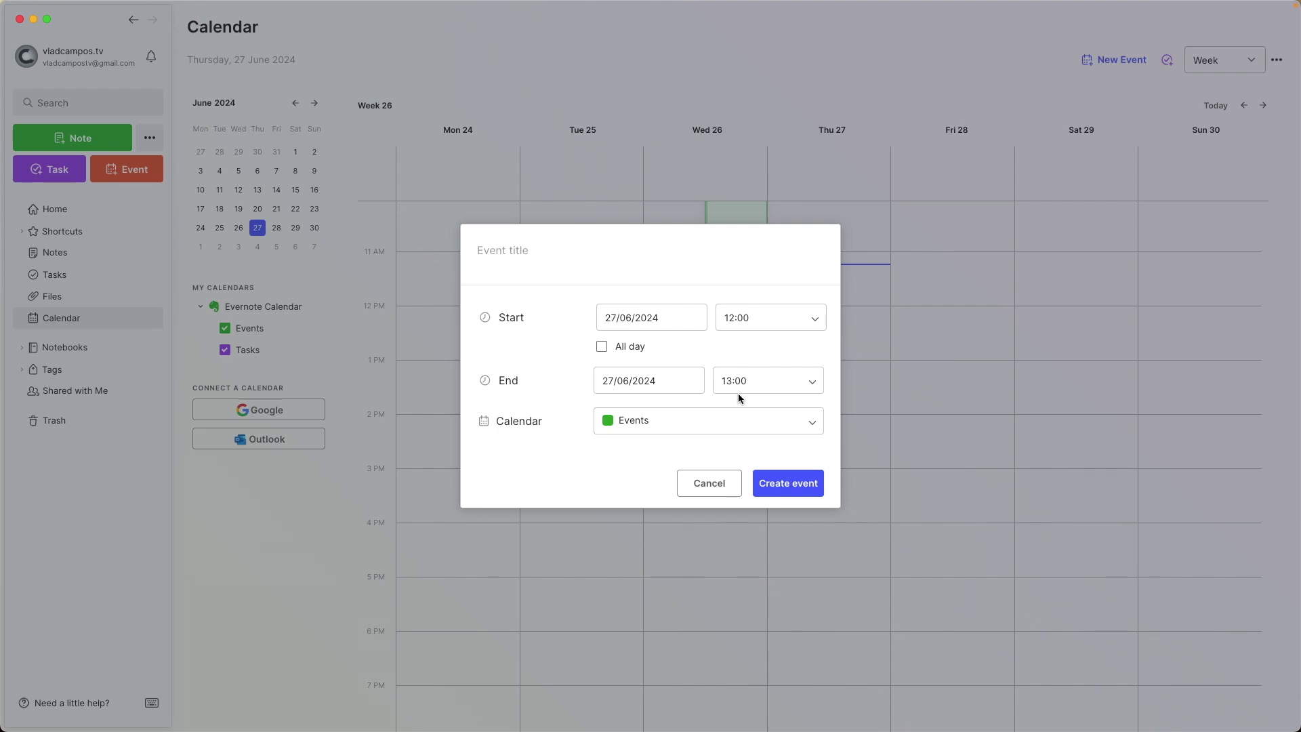
{"action": "left_click", "coordinate": [786, 484]}
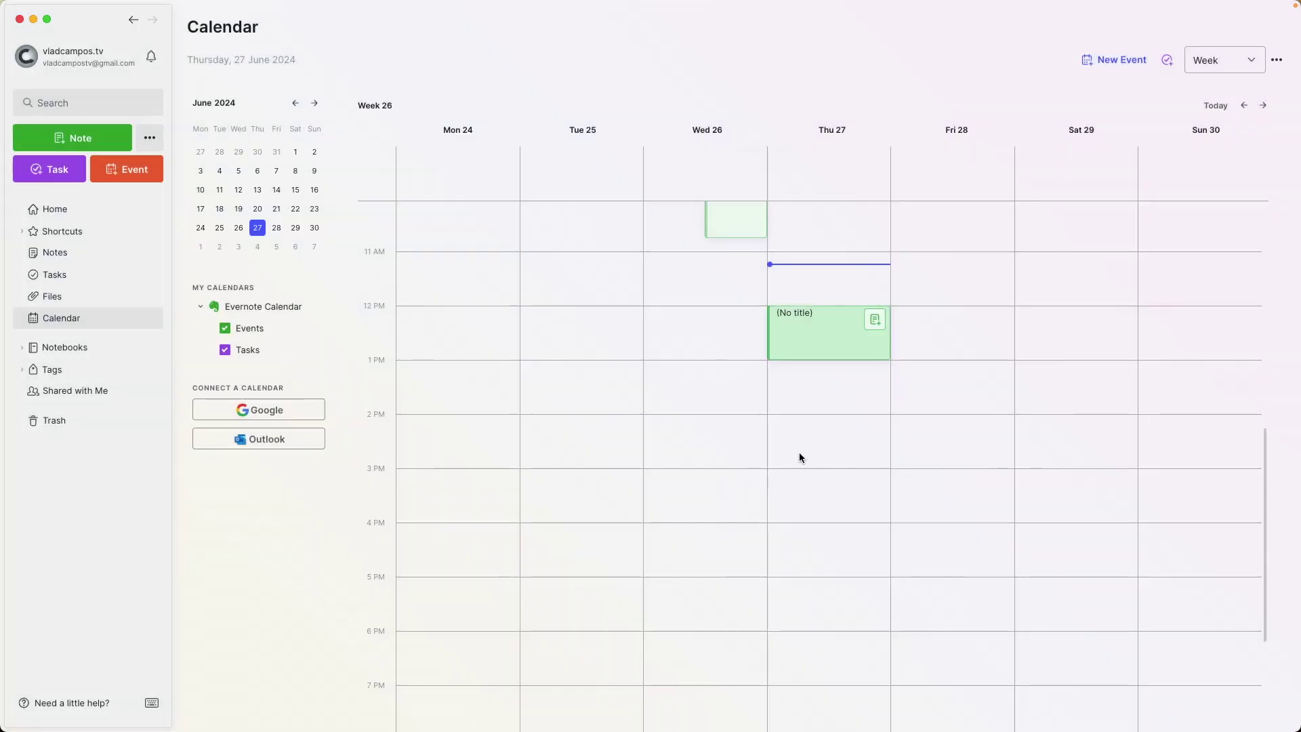
{"action": "left_click", "coordinate": [877, 322]}
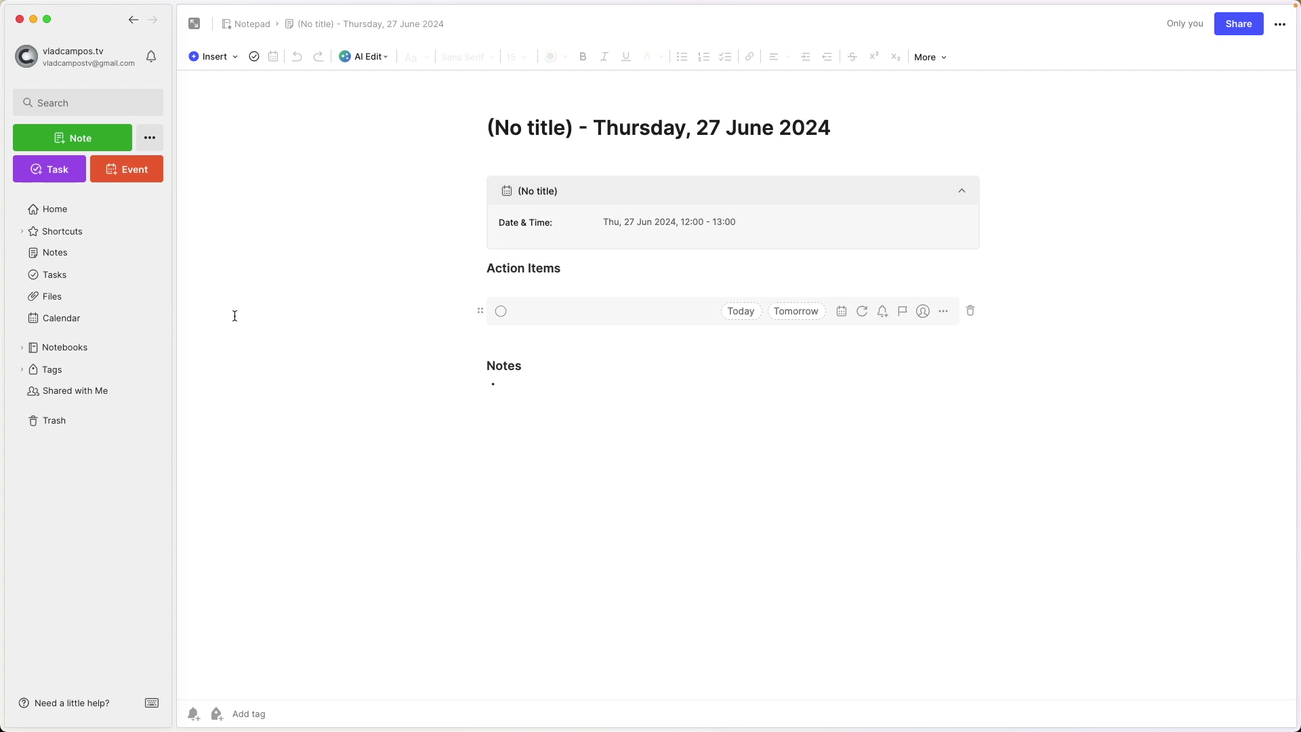
Go from the untitled event's new meeting note back to the Calendar week view.
{"action": "left_click", "coordinate": [79, 328]}
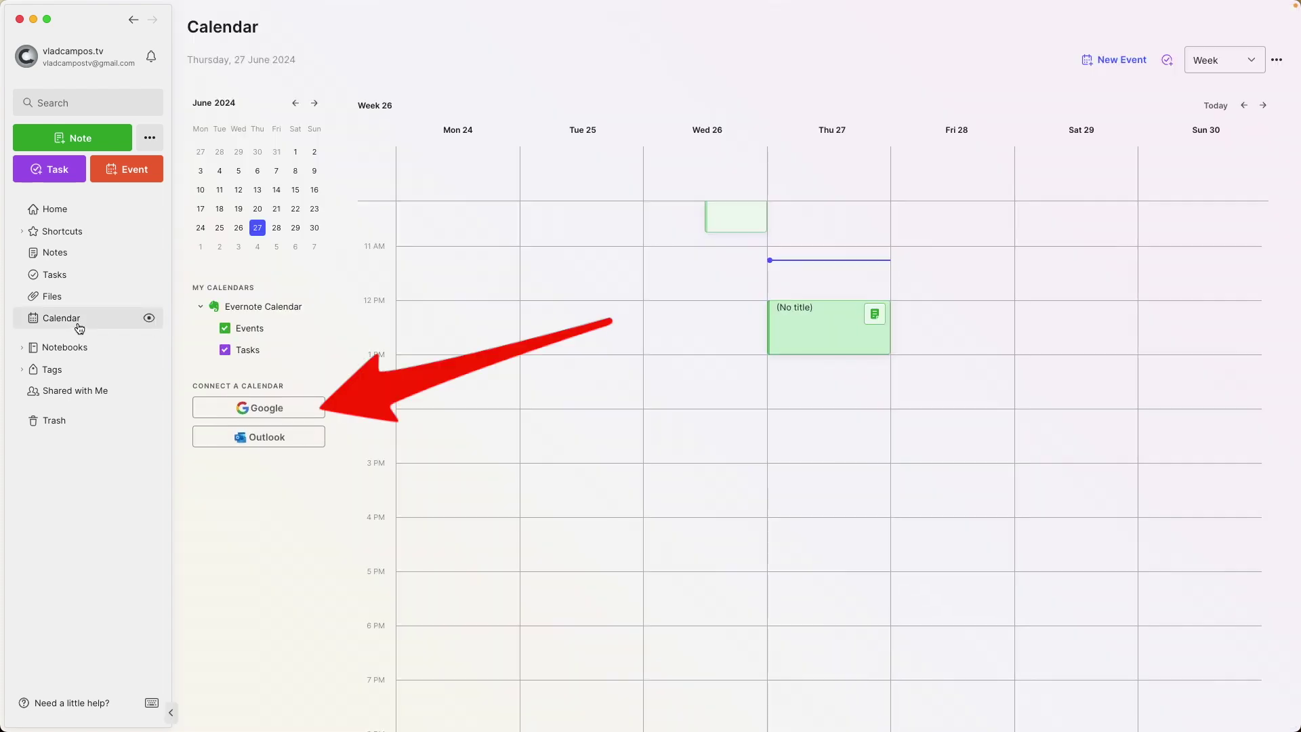
Link a Google account through the Google option under Connect a calendar.
{"action": "left_click", "coordinate": [318, 414]}
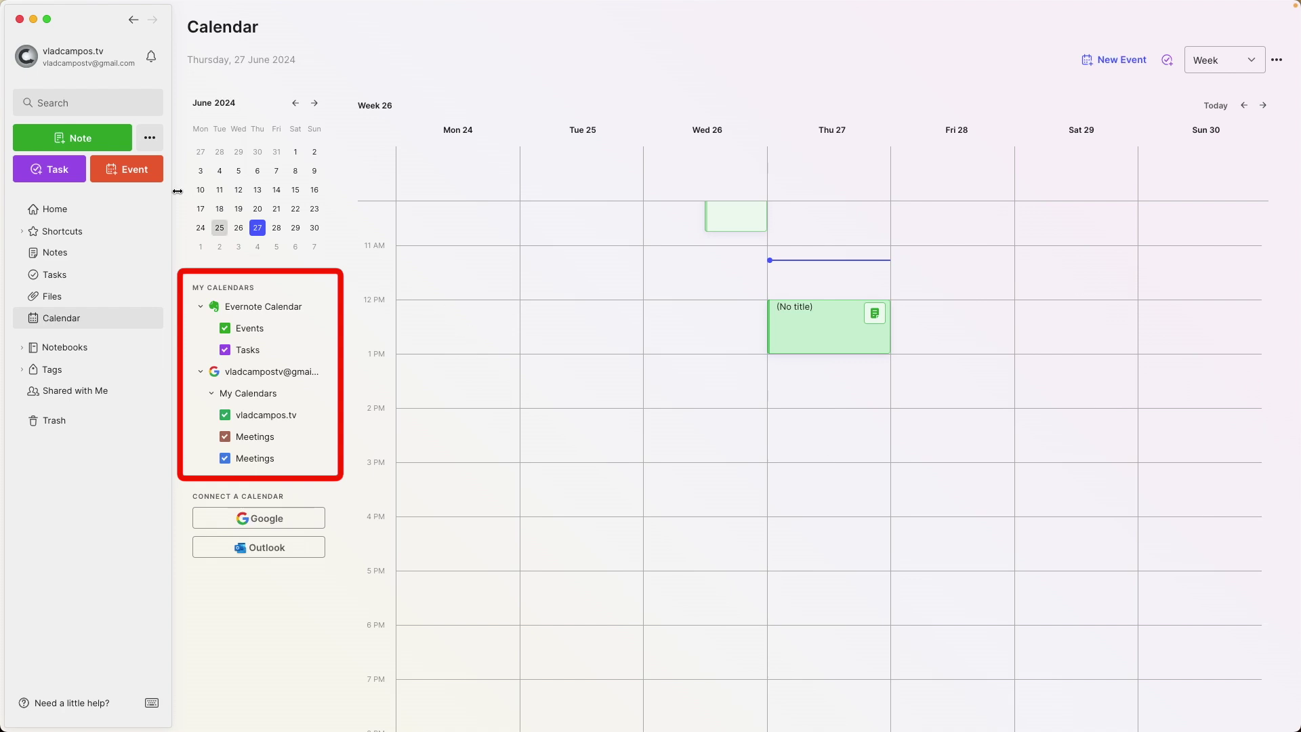
{"action": "left_click", "coordinate": [156, 182]}
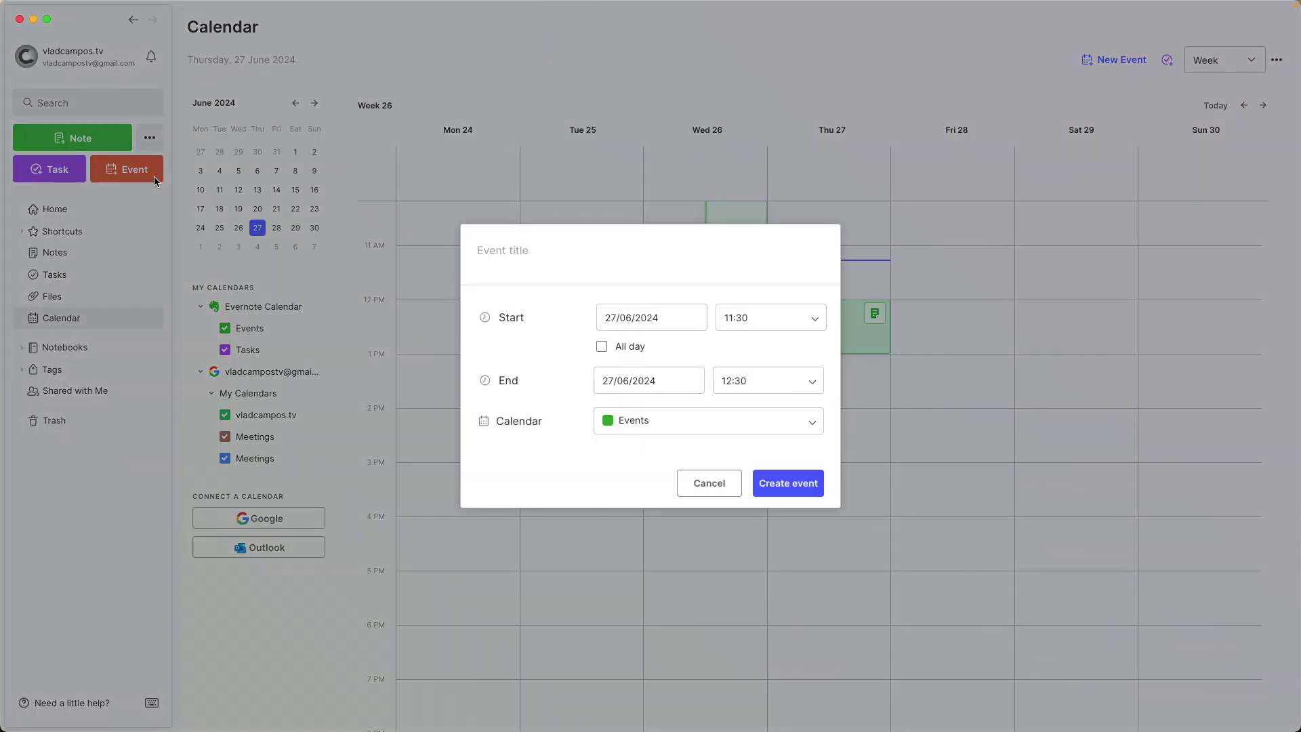
Show the new event's Calendar dropdown, listing Events and the connected Google calendars.
{"action": "left_click", "coordinate": [677, 430]}
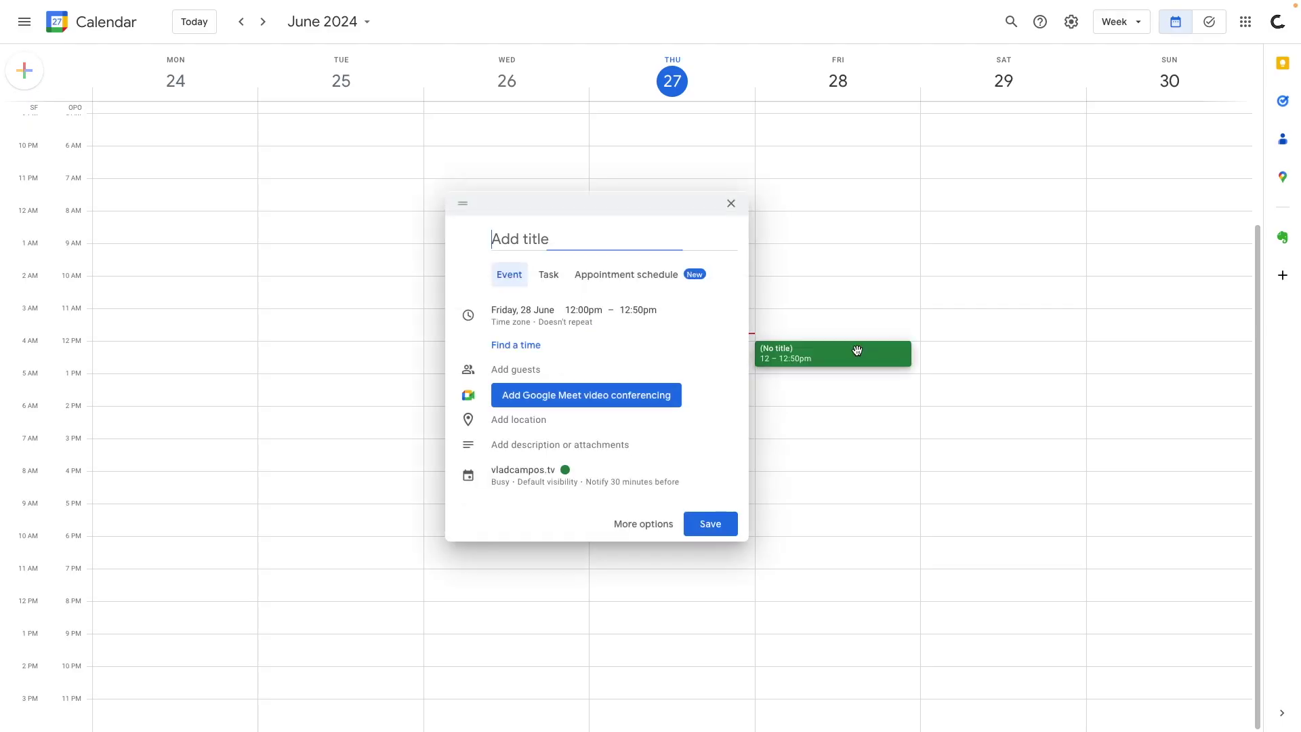
Title the Friday 28 June 12:00 Google event 'New Event from Google Calendar' and save it.
{"action": "type", "text": "New"}
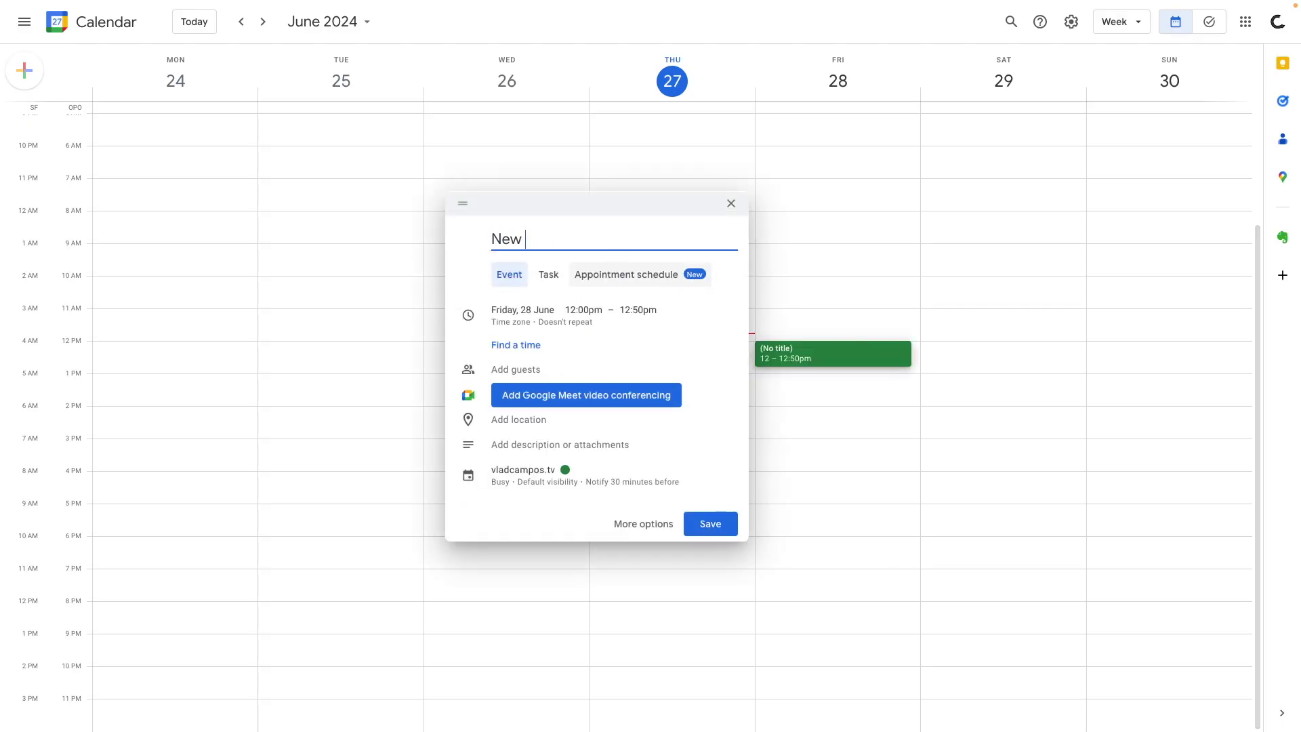
{"action": "type", "text": " Evente from Google Calendar"}
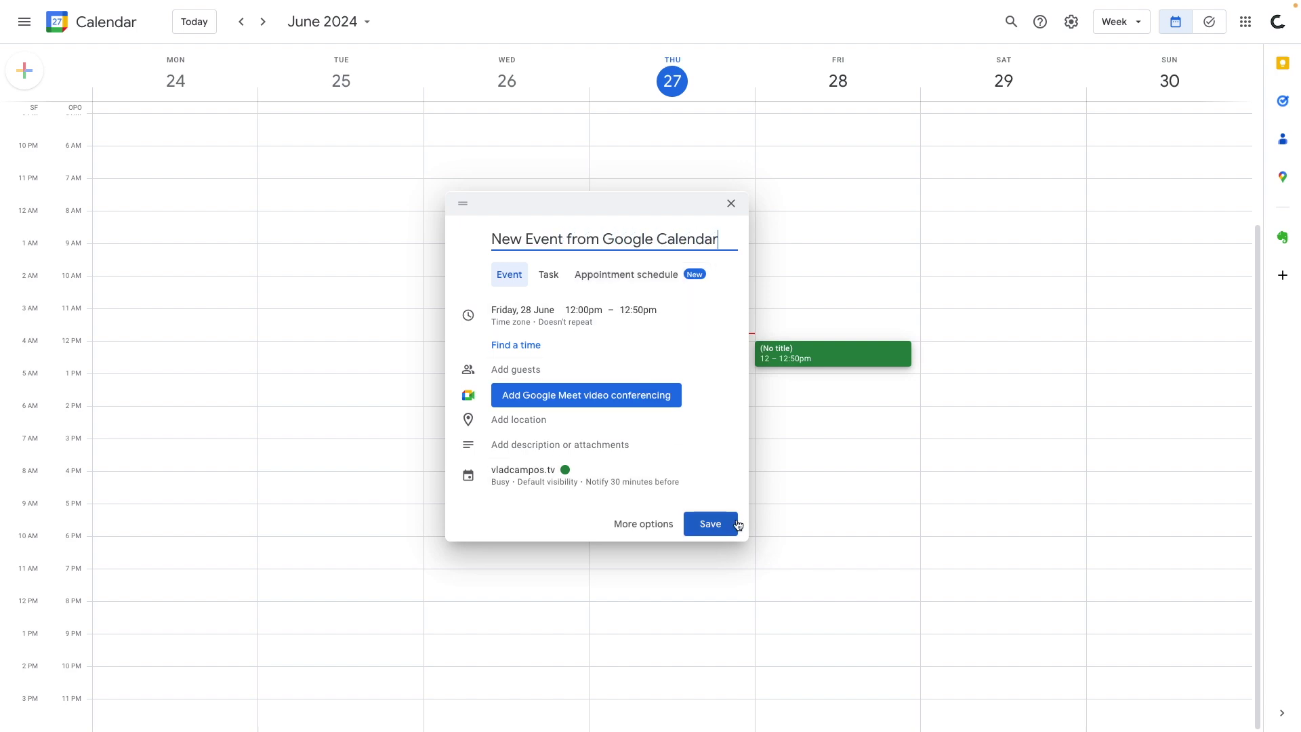
{"action": "left_click", "coordinate": [710, 524]}
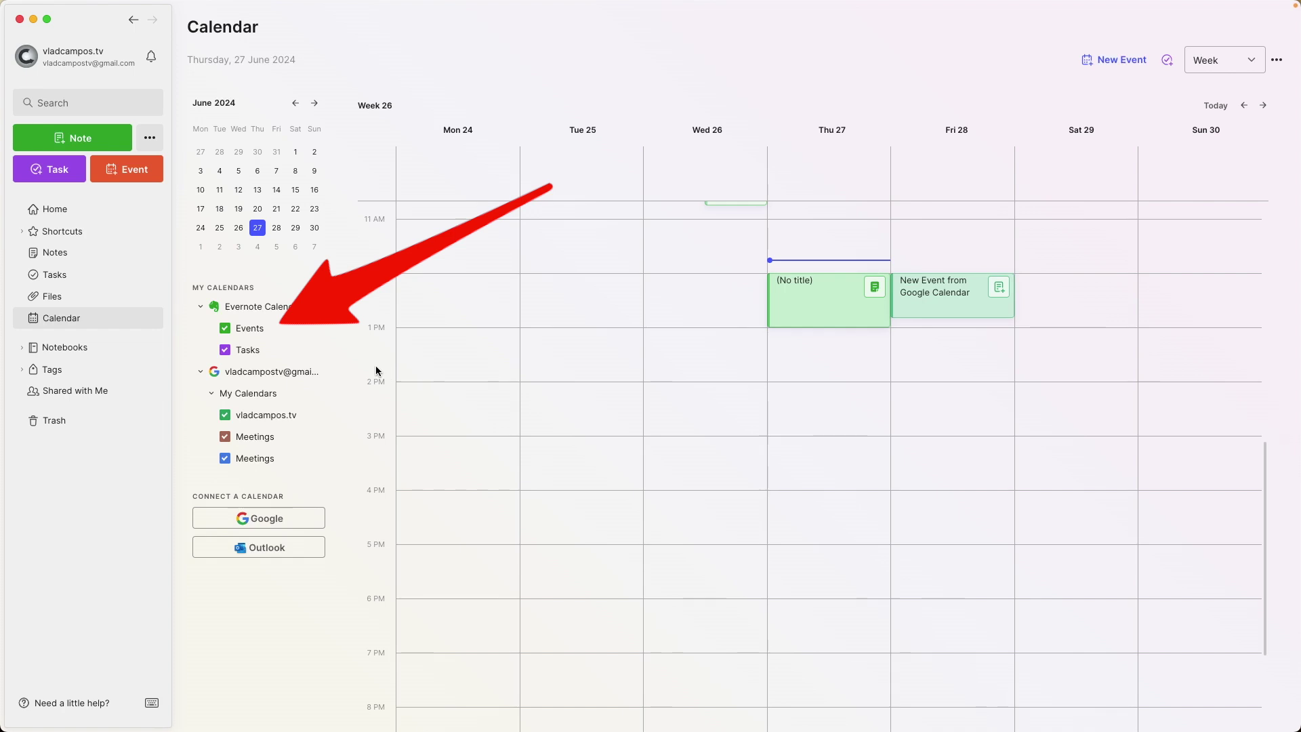
Toggle the Events and main Google calendars off and back on so the synced events display.
{"action": "left_click", "coordinate": [225, 329]}
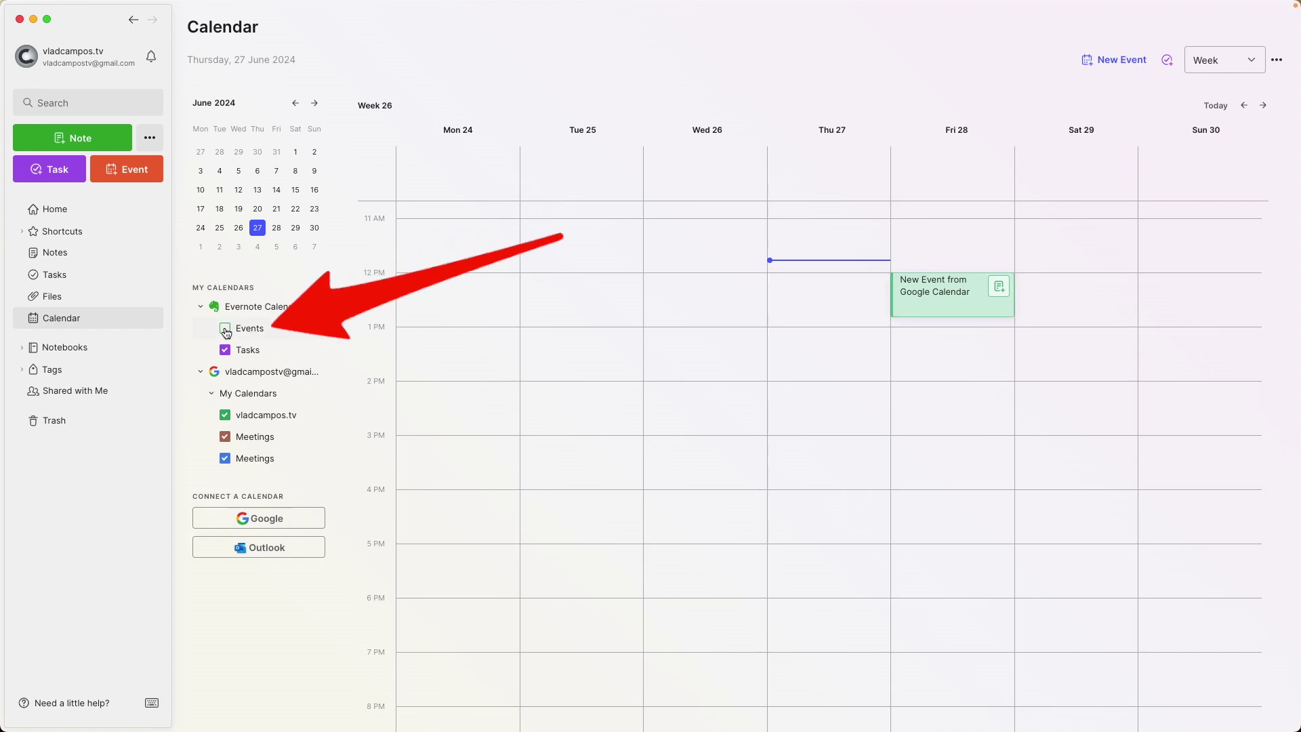
{"action": "left_click", "coordinate": [225, 329]}
{"action": "left_click", "coordinate": [224, 414]}
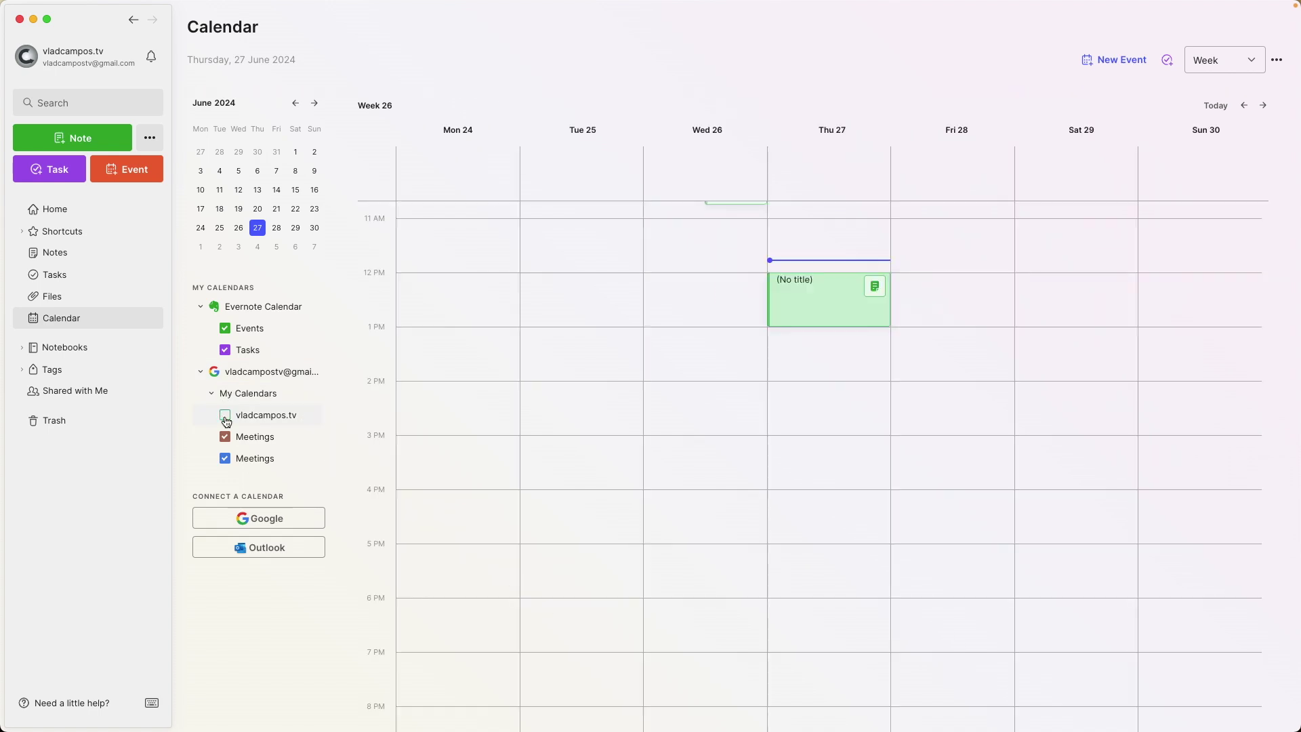
{"action": "left_click", "coordinate": [227, 421]}
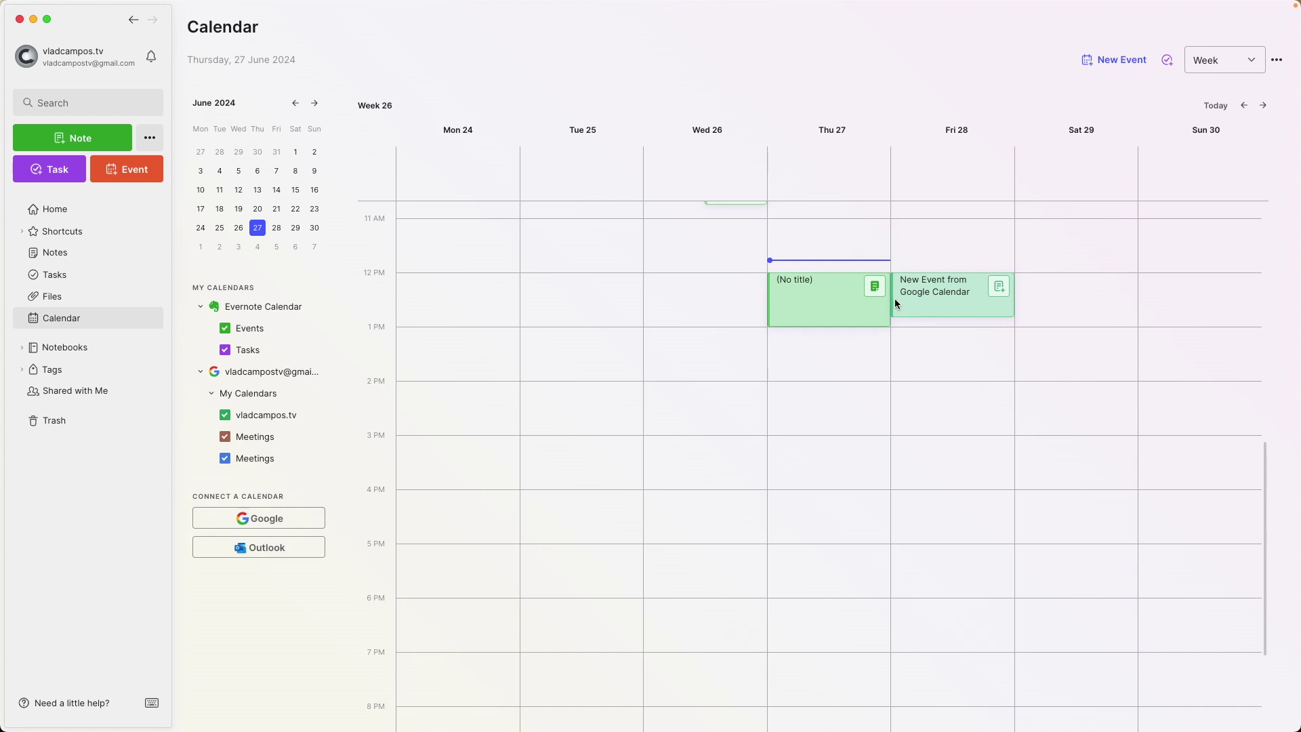
Move 'New Event from Google Calendar' to start at 15:00 and verify it in Google Calendar.
{"action": "left_click_drag", "start_coordinate": [892, 305], "coordinate": [905, 341]}
{"action": "left_click", "coordinate": [939, 364]}
{"action": "left_click", "coordinate": [937, 303]}
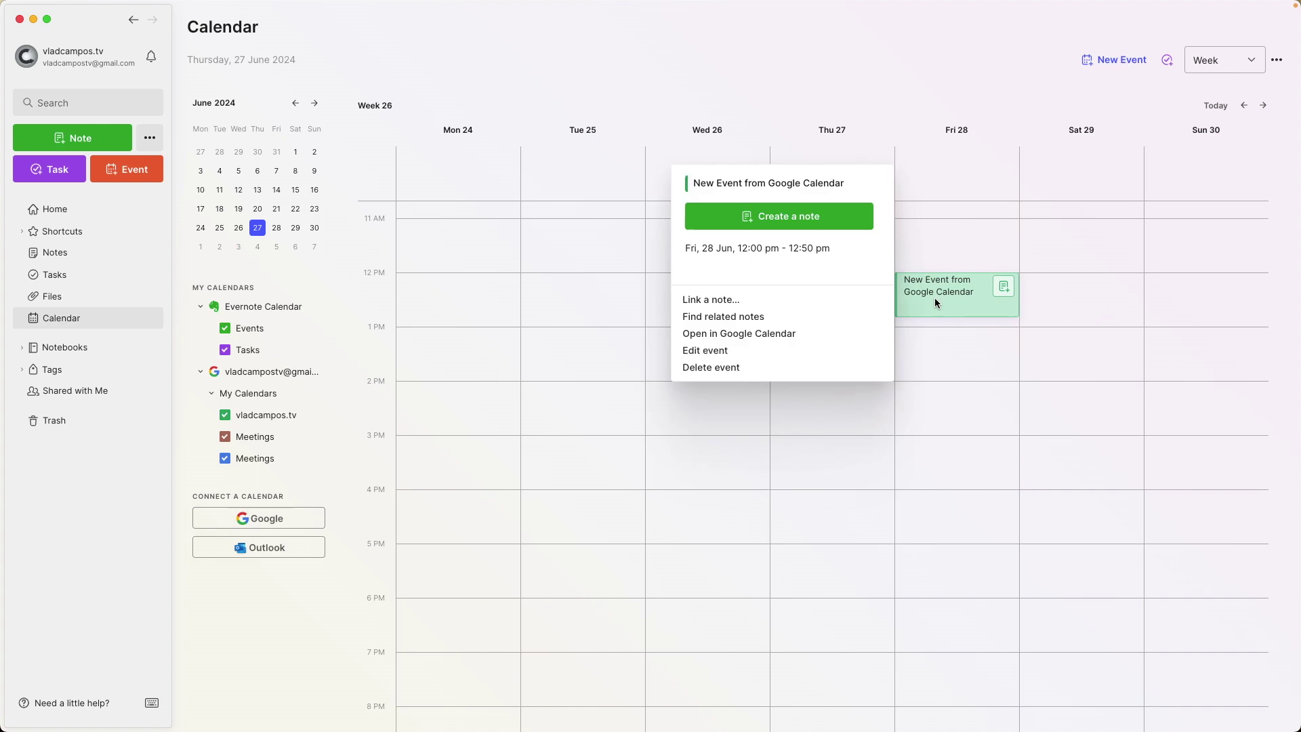
{"action": "left_click", "coordinate": [743, 351]}
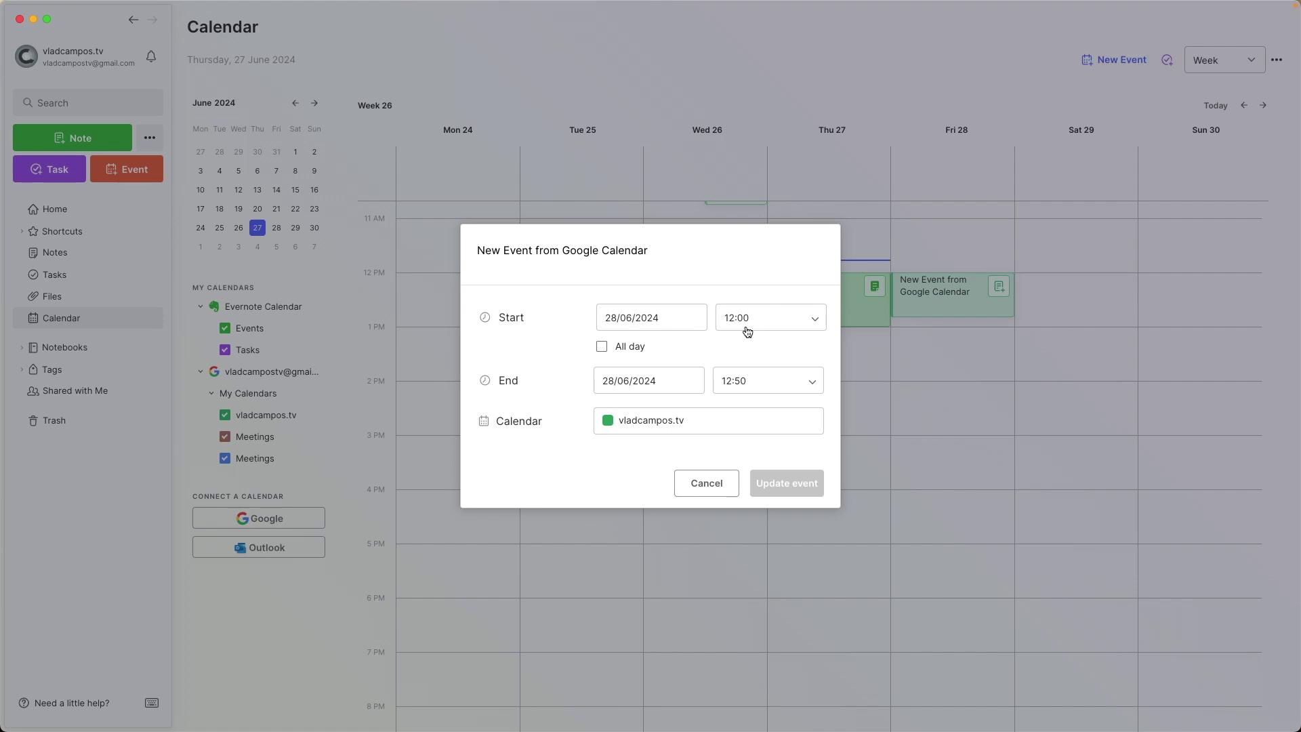
{"action": "left_click", "coordinate": [747, 328]}
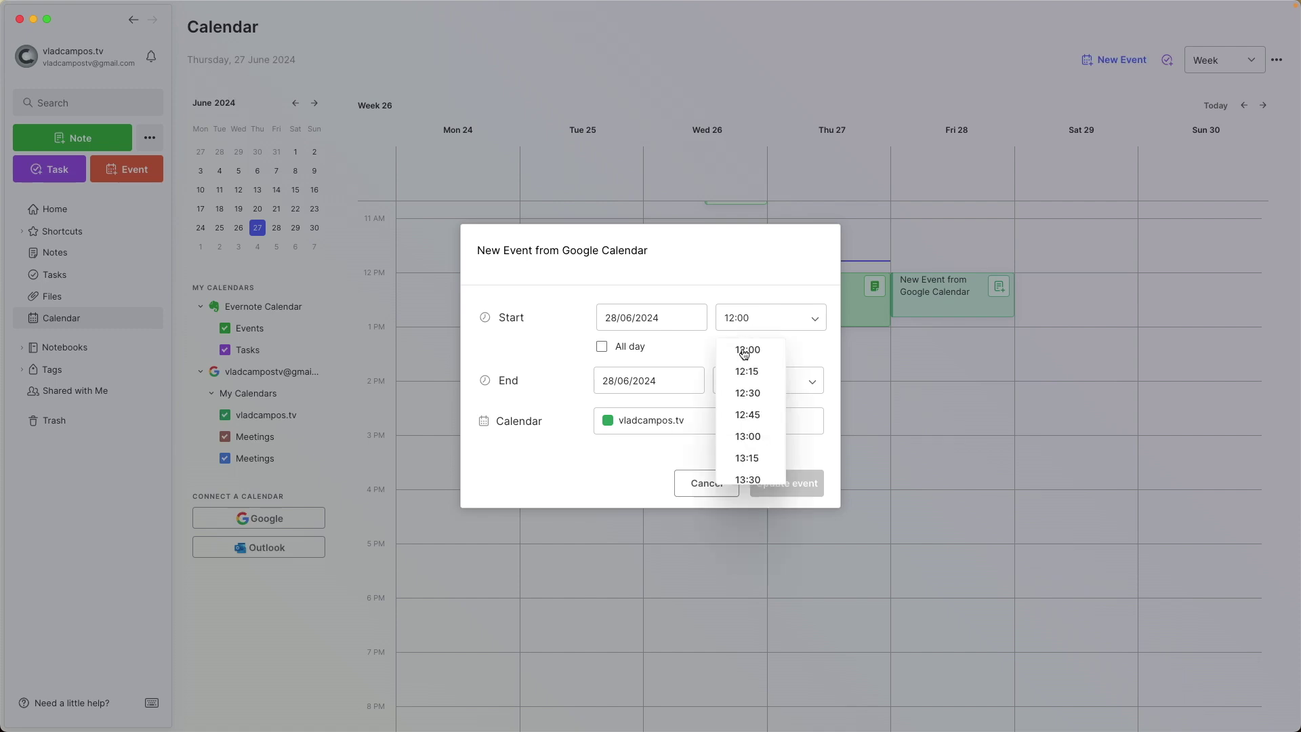
{"action": "scroll", "coordinate": [744, 409], "scroll_direction": "down", "scroll_amount": 3}
{"action": "scroll", "coordinate": [744, 410], "scroll_direction": "down", "scroll_amount": 4}
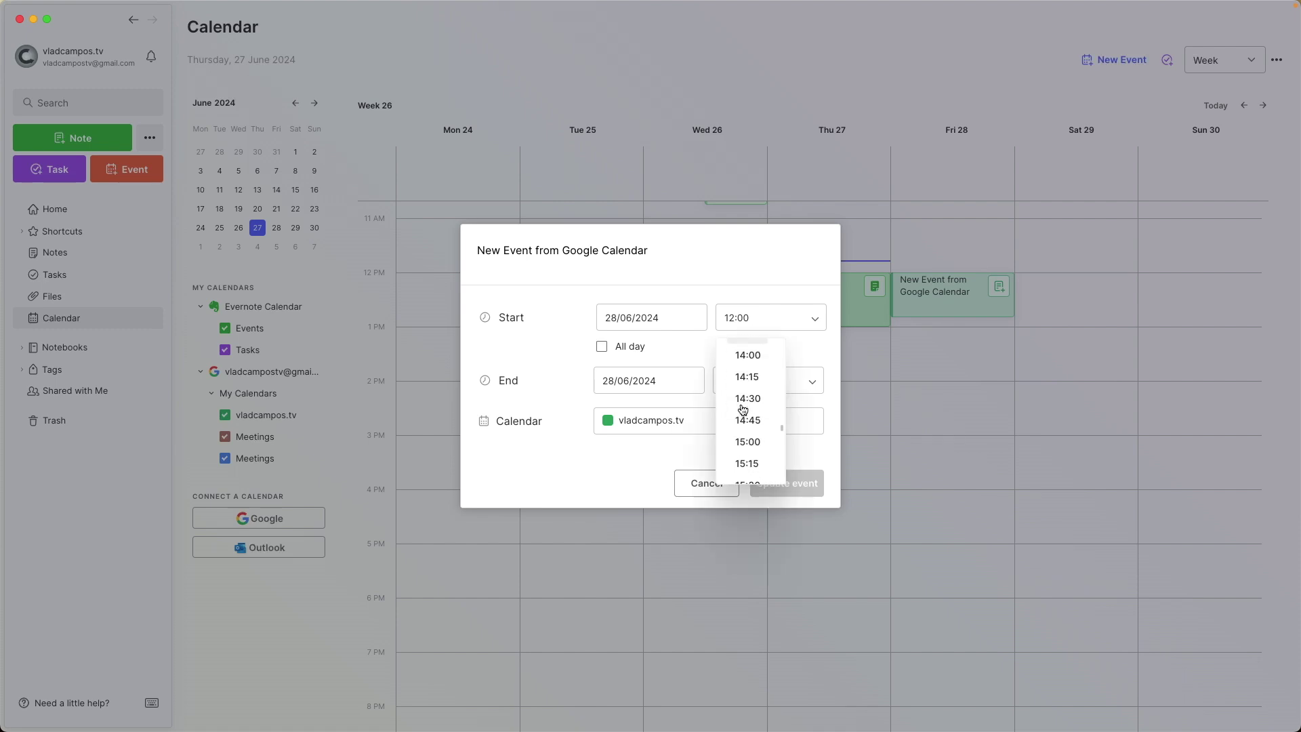
{"action": "left_click", "coordinate": [748, 440]}
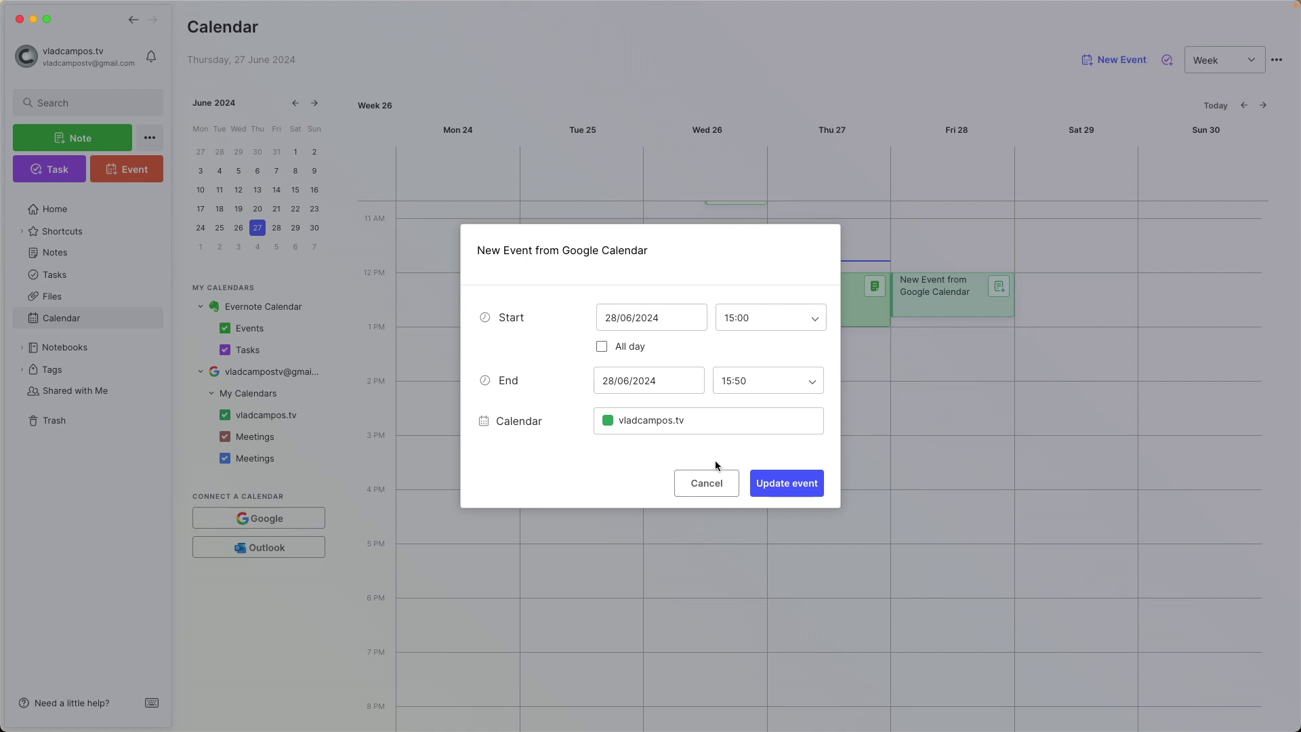
{"action": "left_click", "coordinate": [781, 487]}
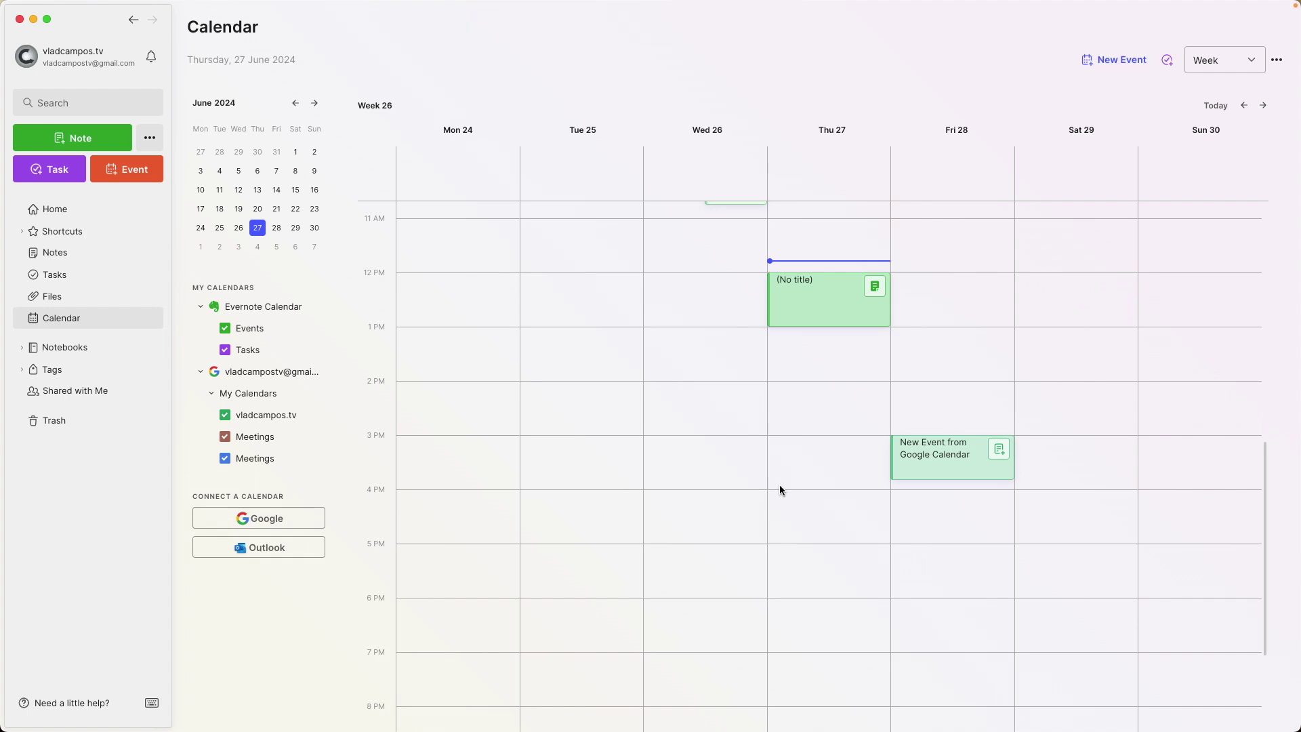
{"action": "key", "text": "ctrl+Right"}
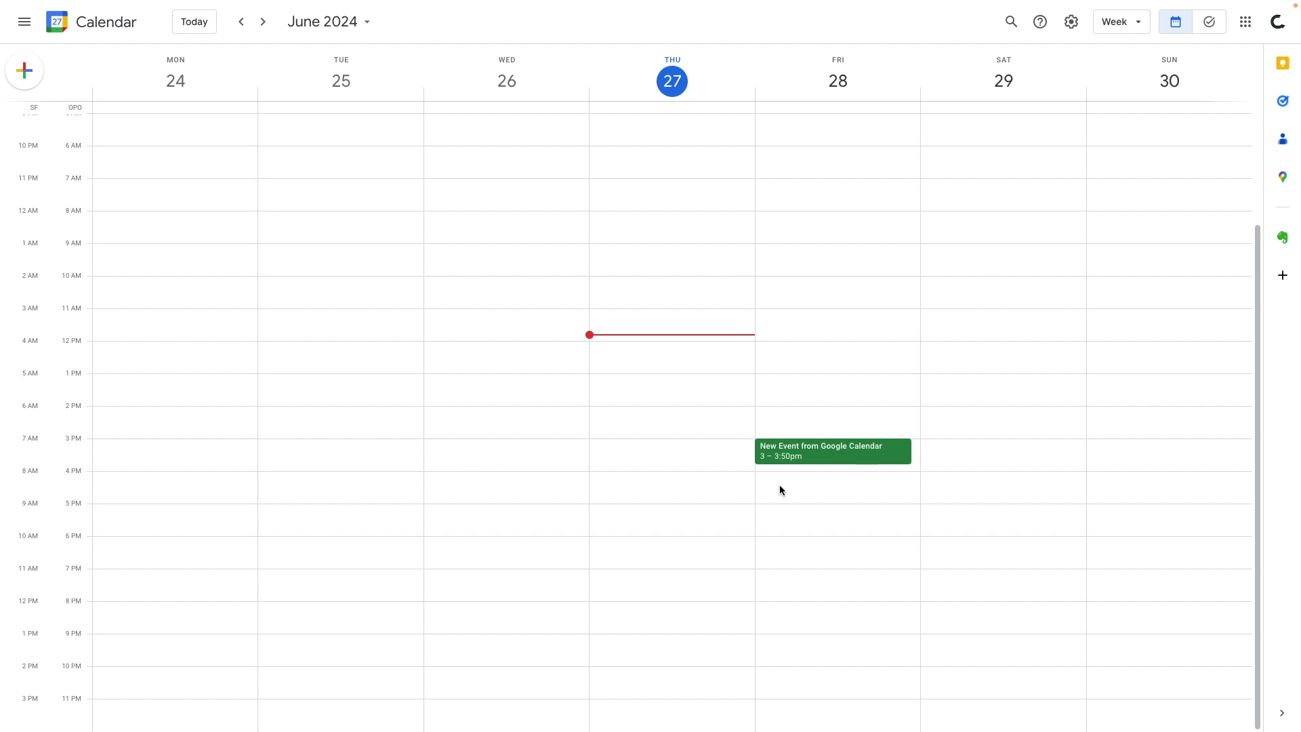
{"action": "key", "text": "ctrl+Left"}
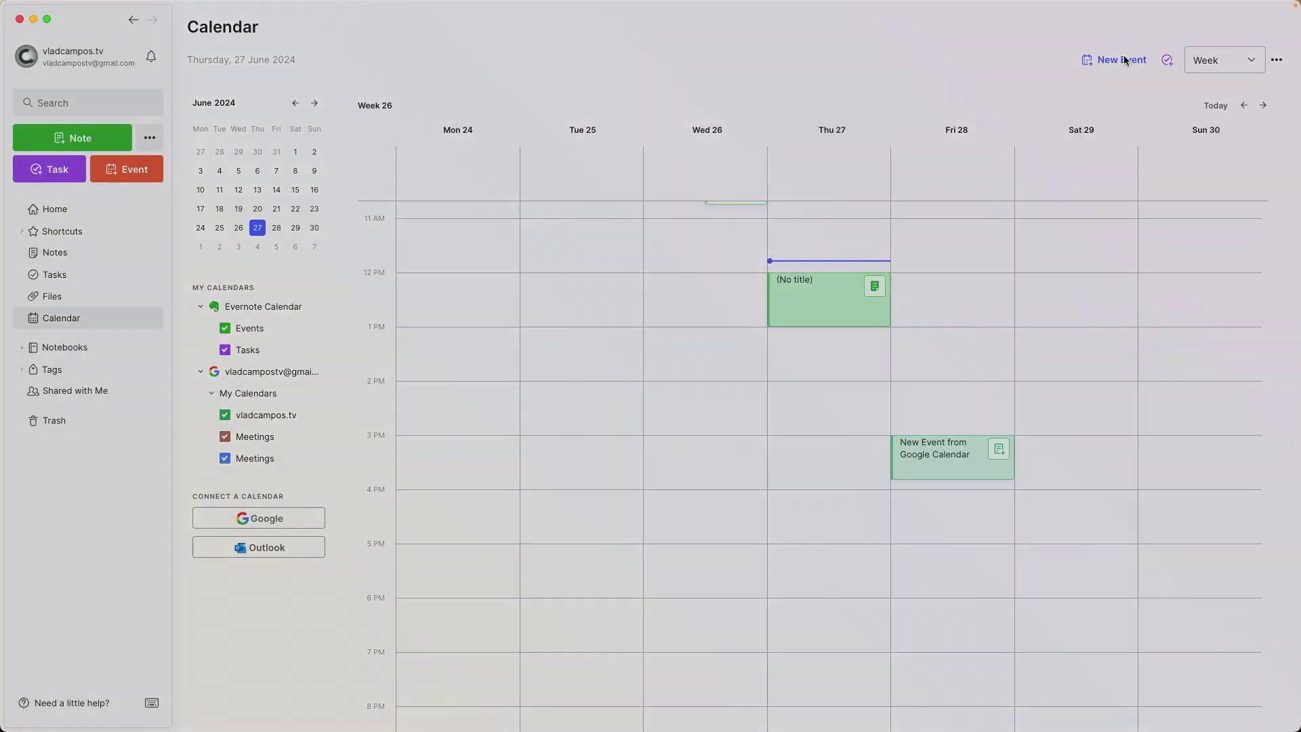
Create a 'Create on Evernote' event, Thursday 27 June 12:00–13:00, in the main Google calendar.
{"action": "left_click", "coordinate": [1125, 61]}
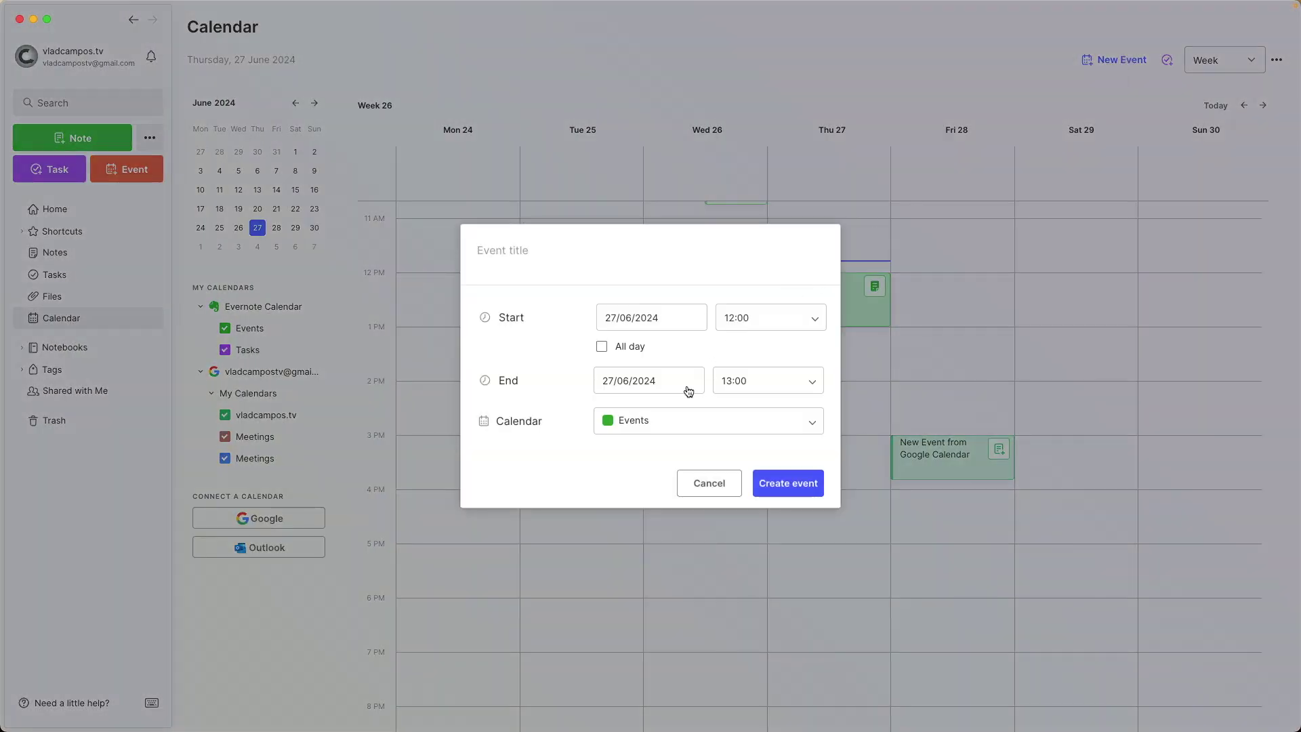
{"action": "left_click", "coordinate": [671, 423]}
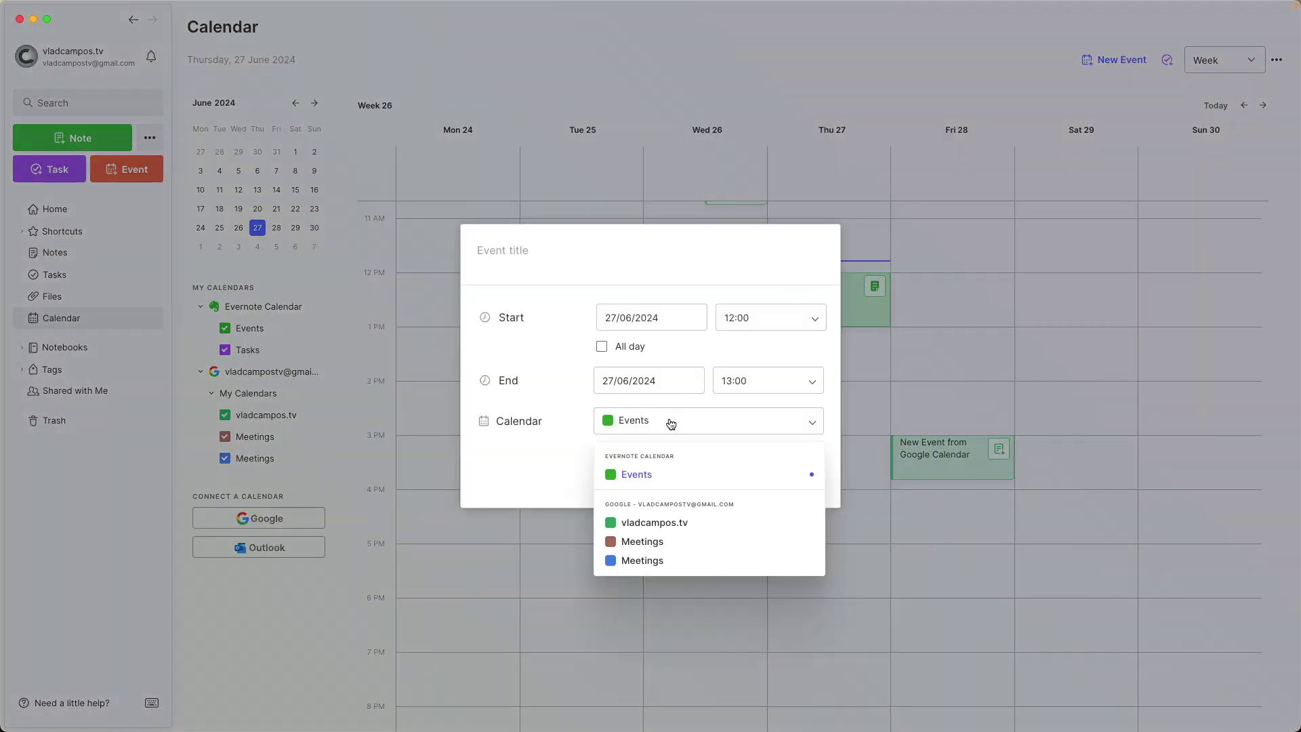
{"action": "left_click", "coordinate": [648, 521]}
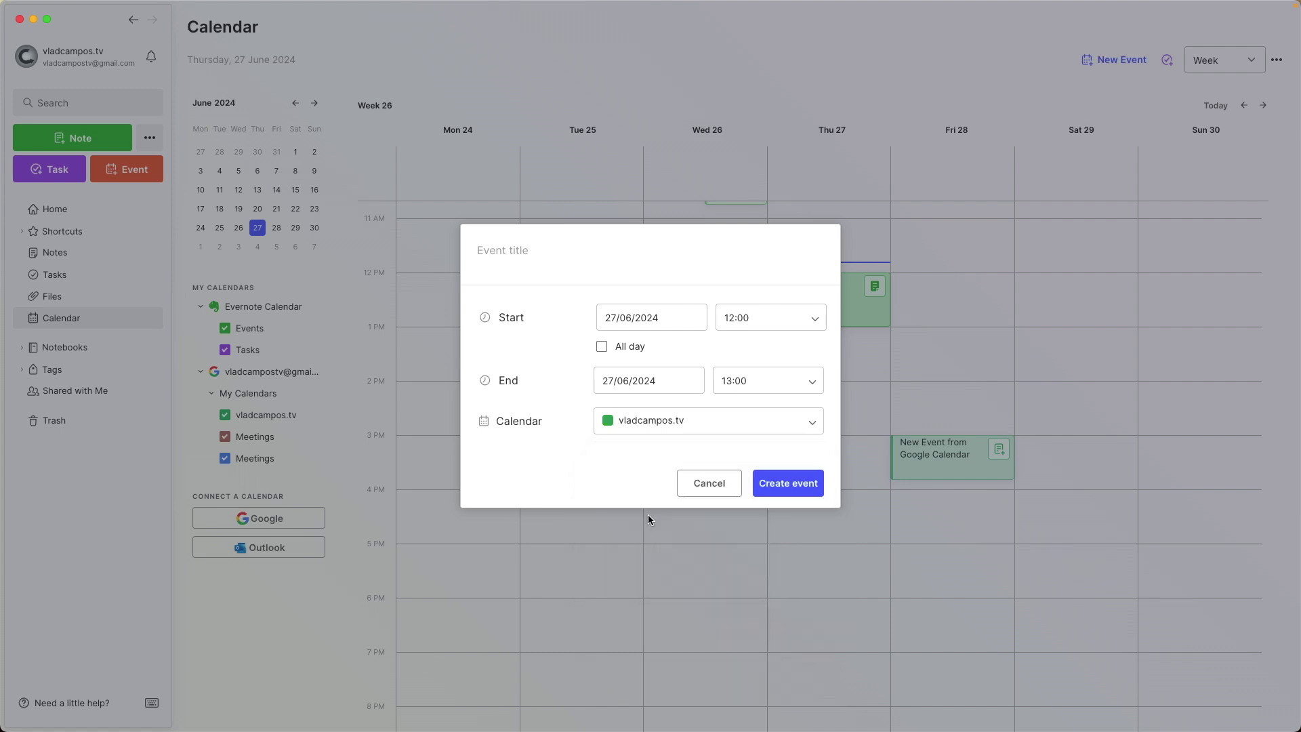
{"action": "left_click", "coordinate": [563, 256]}
{"action": "type", "text": "Create on Evernote"}
{"action": "left_click", "coordinate": [786, 483]}
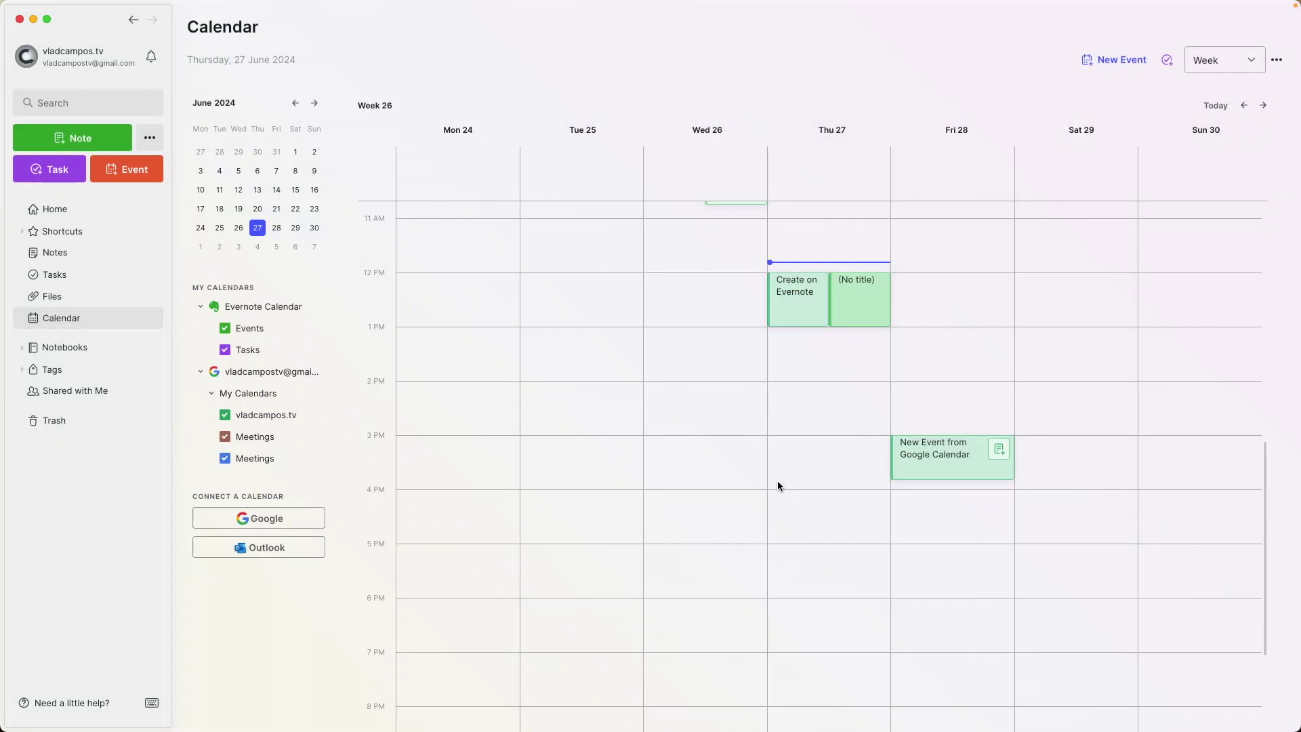